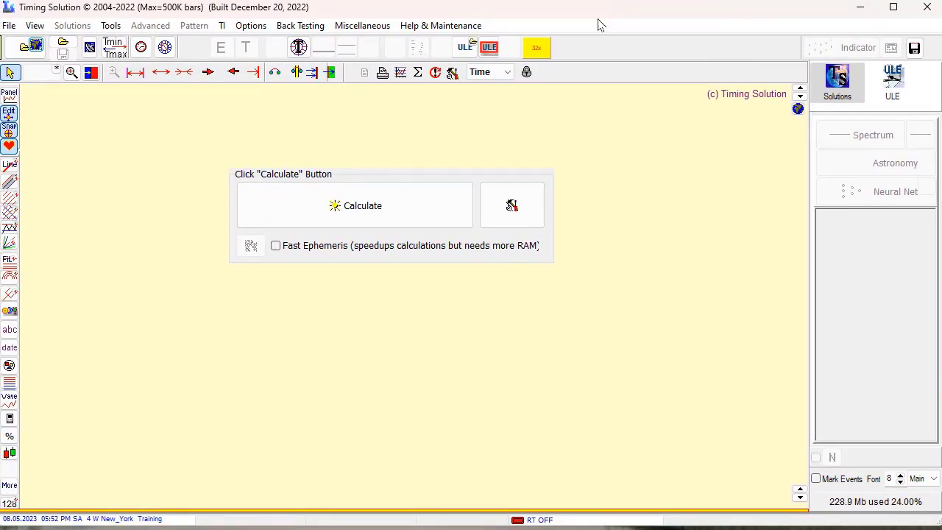
Open the object customization at the customized cycle options and clear all entries from the objects list
left_click(257, 28)
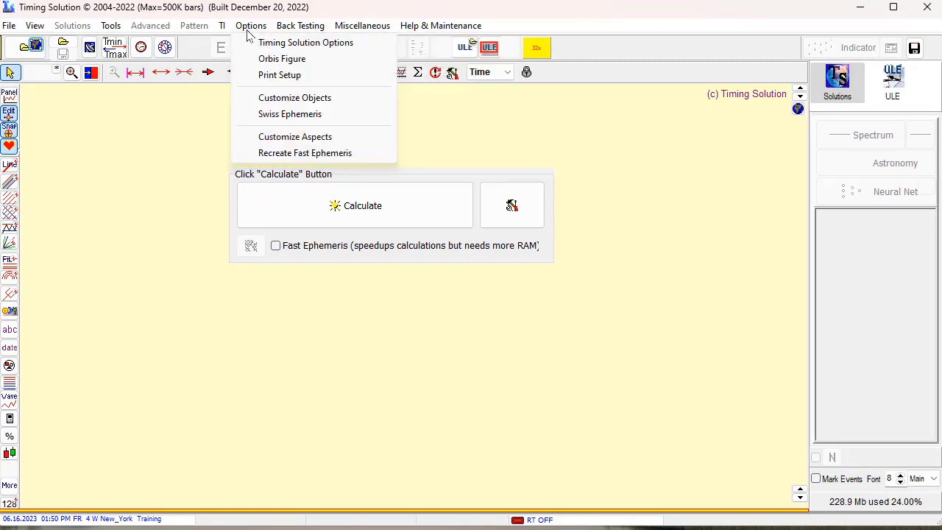
left_click(320, 100)
left_click_drag(393, 159, 446, 82)
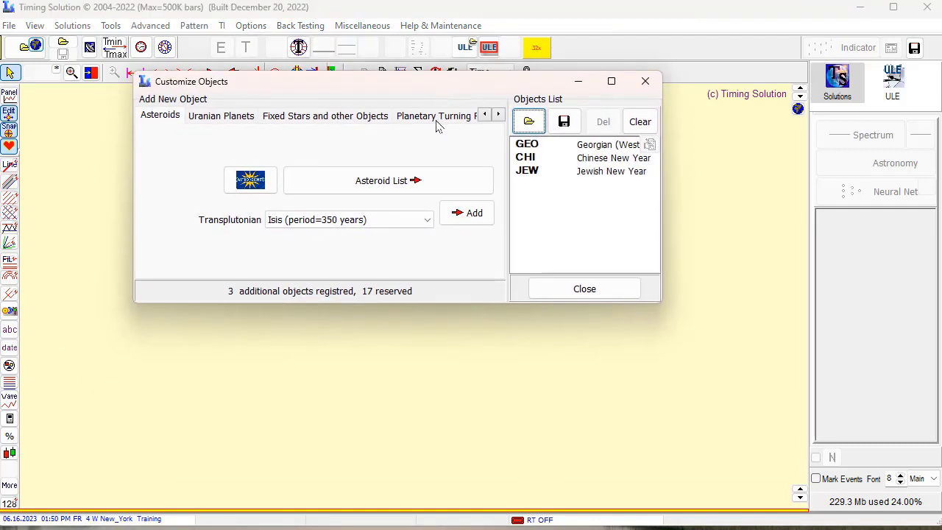
double_click(498, 115)
double_click(498, 115)
left_click(498, 115)
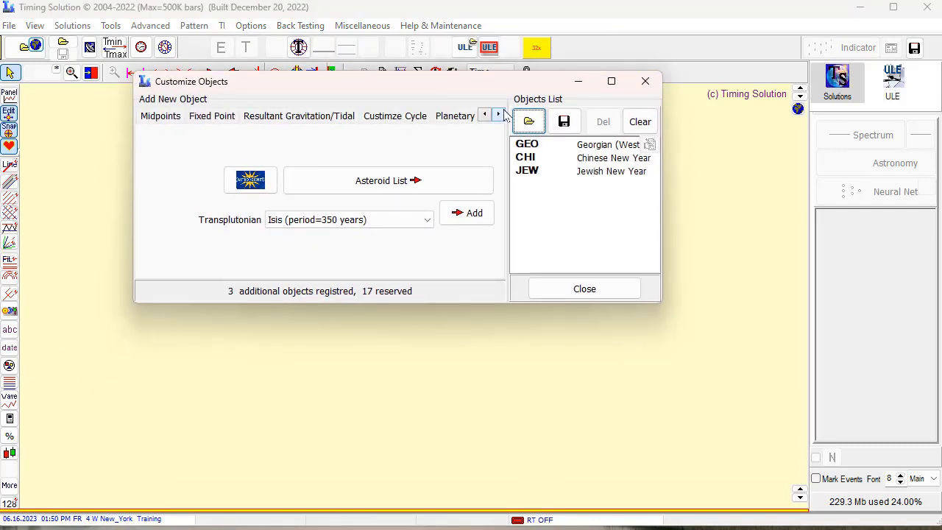
left_click(396, 119)
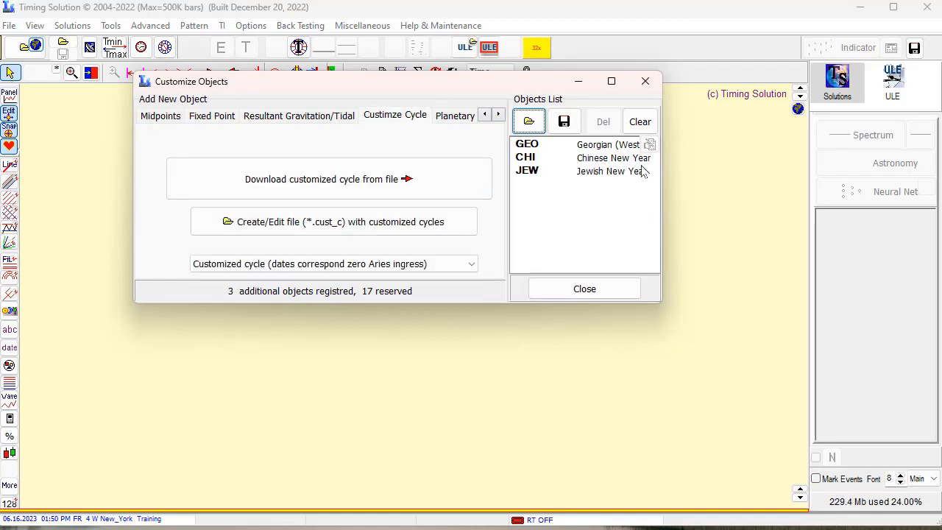
left_click(639, 122)
left_click(390, 120)
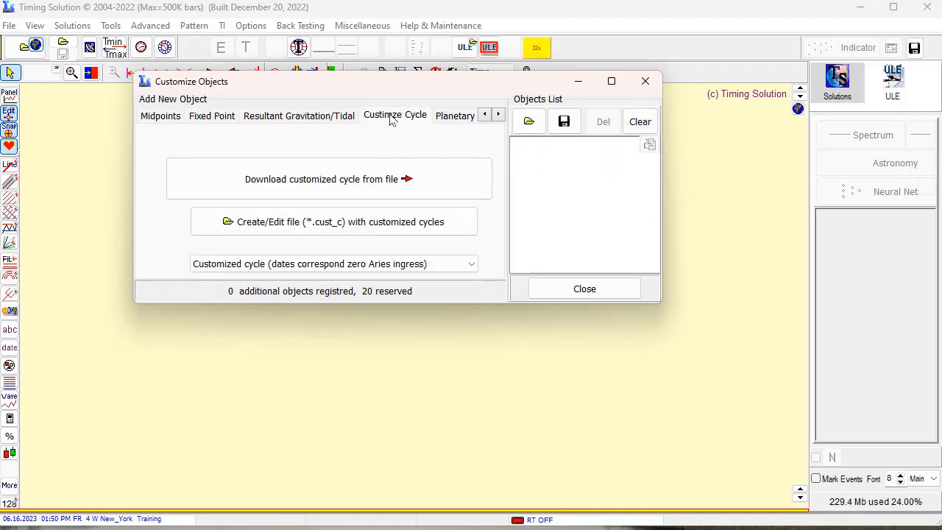
Load the customized cycles from the Georgian (Western) New Year.cust_c and Chinese New Year.cust_c files, accepting the glyphs GEO and CHI
left_click(361, 173)
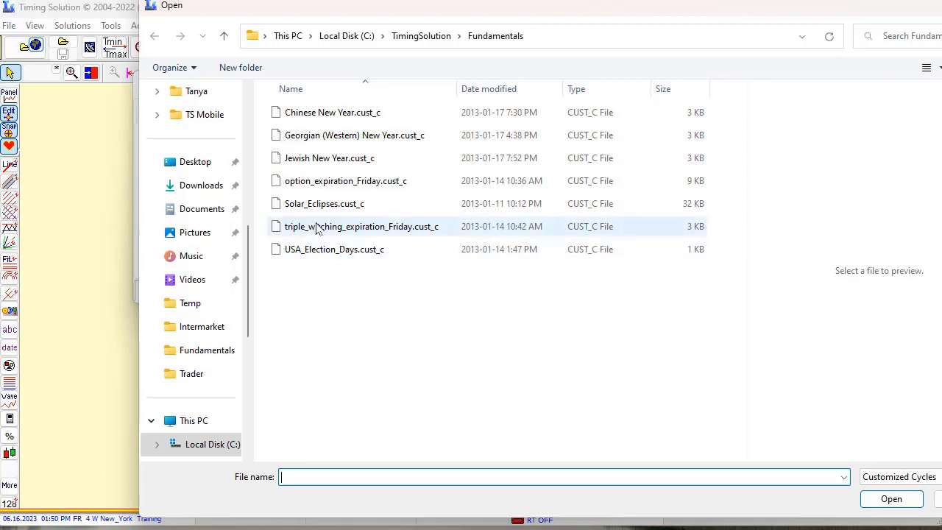
double_click(323, 140)
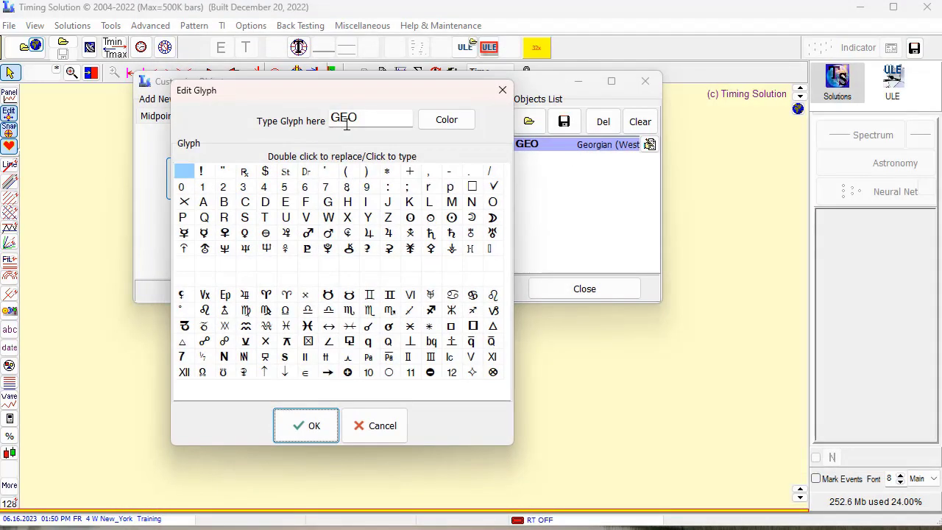
left_click(306, 425)
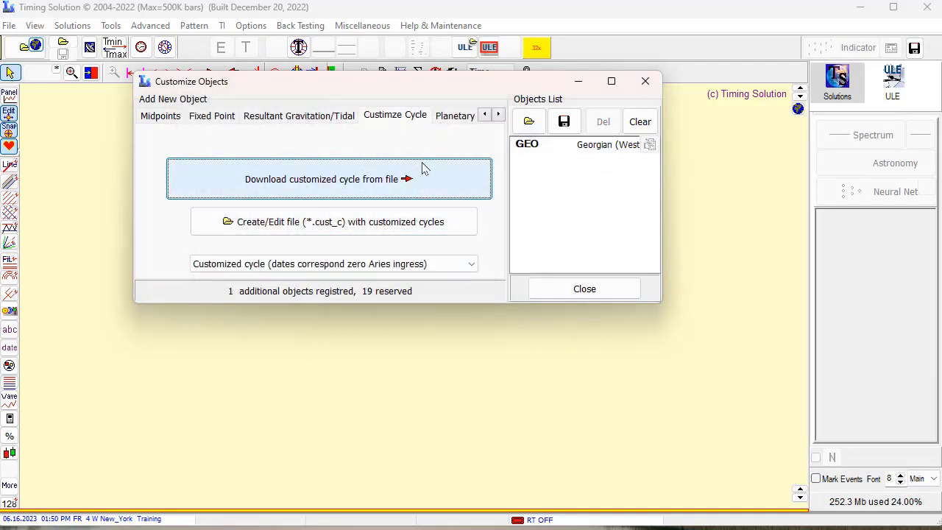
left_click(371, 181)
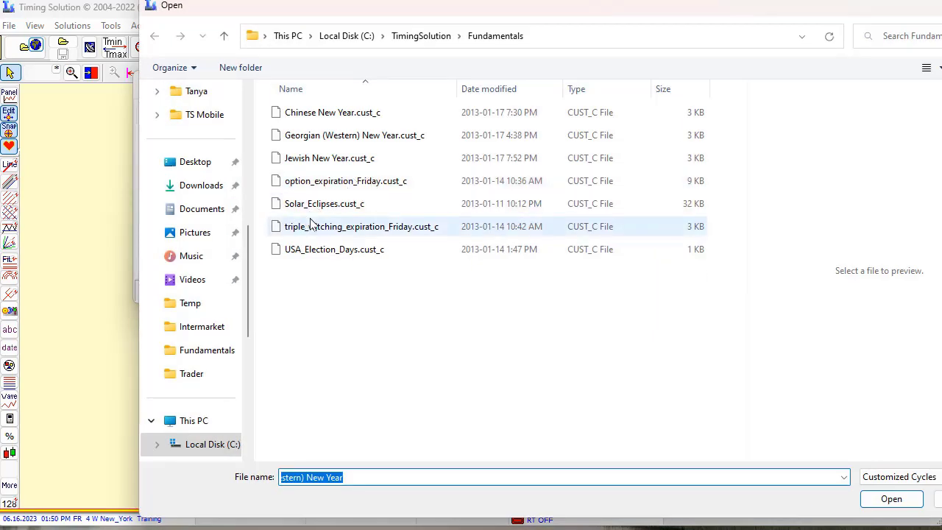
double_click(344, 116)
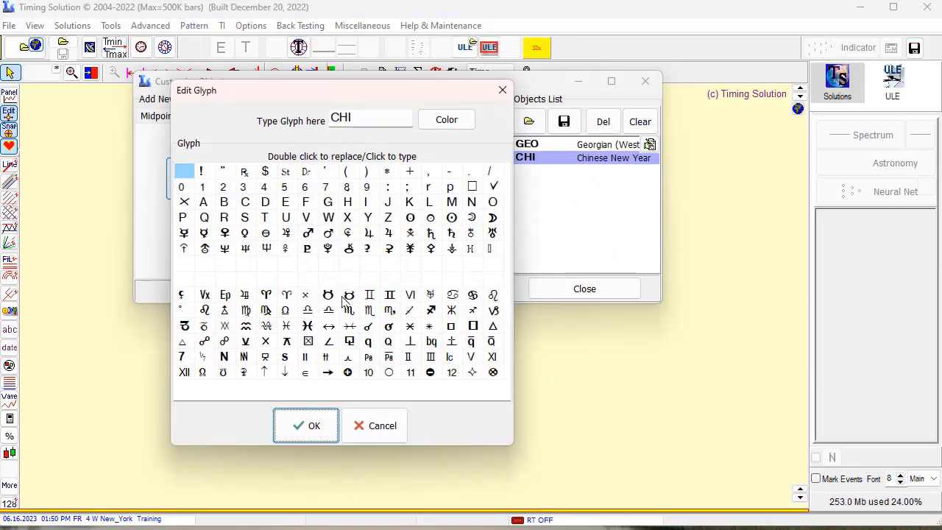
left_click(305, 425)
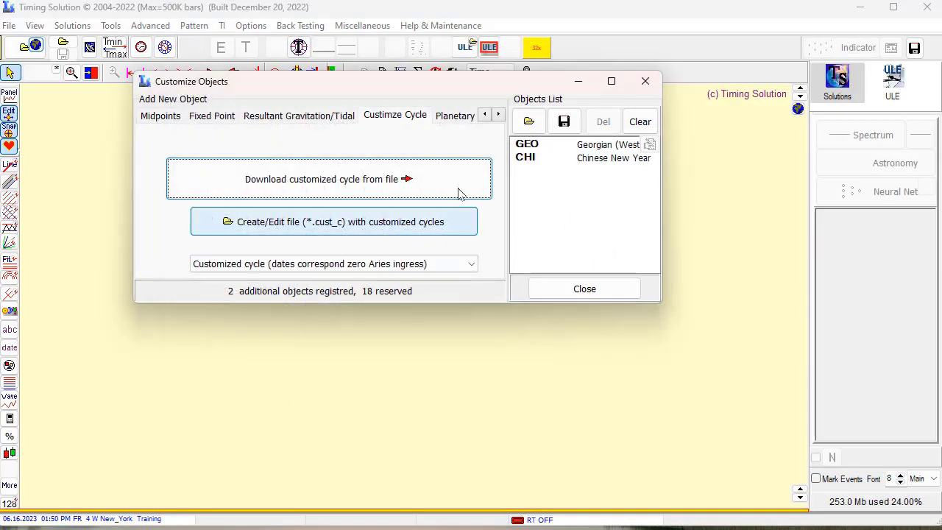
Load the customized cycle from the Jewish New Year.cust_c file and accept its glyph JEW
left_click(324, 181)
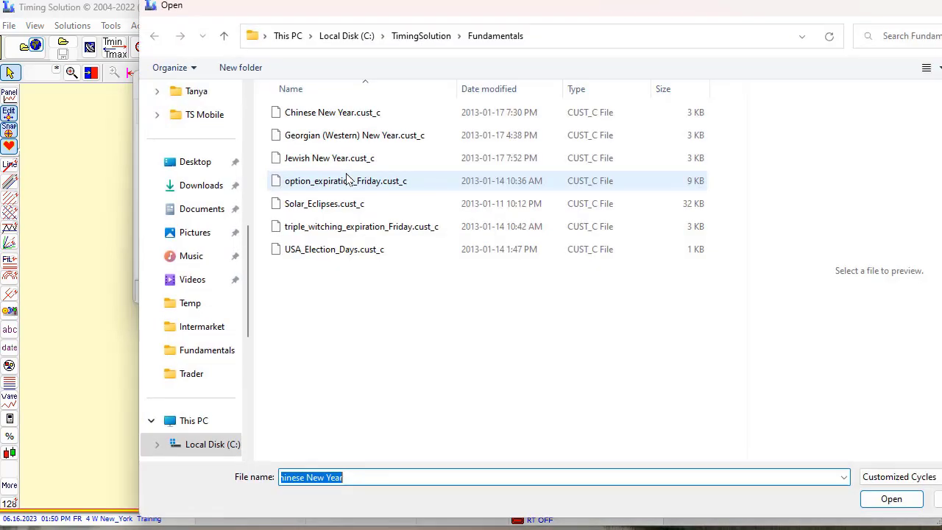
left_click(328, 161)
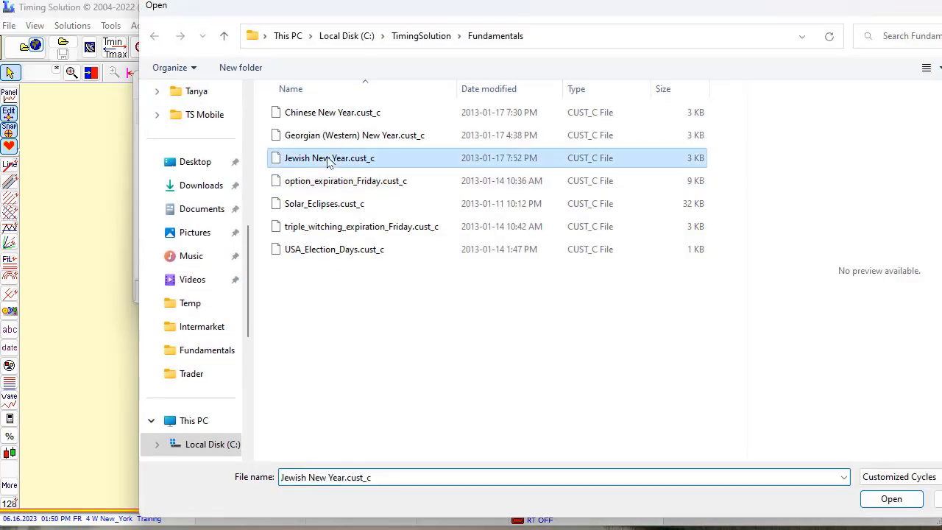
double_click(328, 161)
left_click(304, 420)
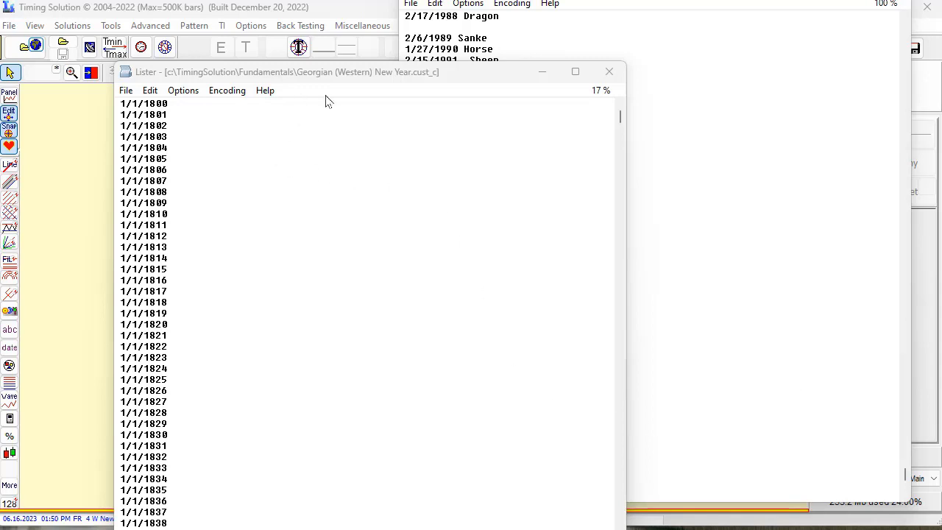
Examine the date lists in the Georgian (Western) New Year and Chinese New Year cycle files, closing each file viewer when done
scroll(324, 125, "down", 20)
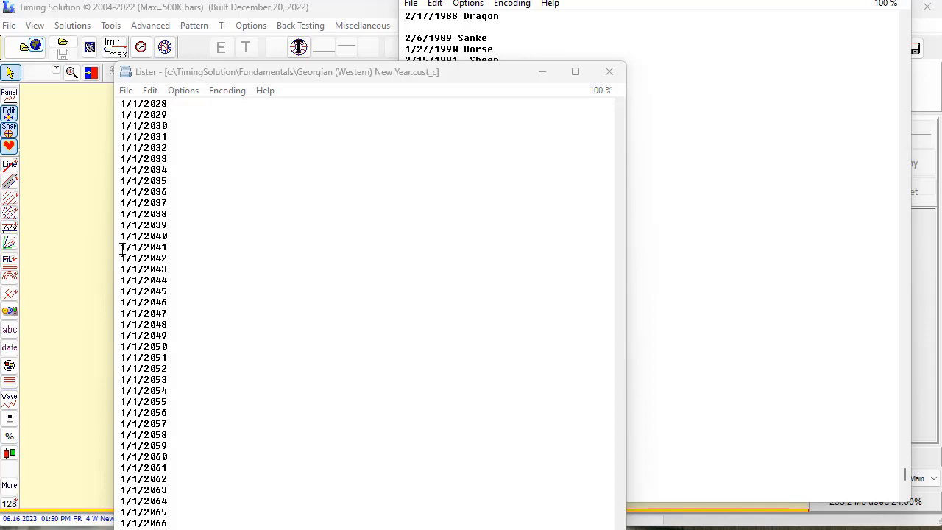
left_click(609, 73)
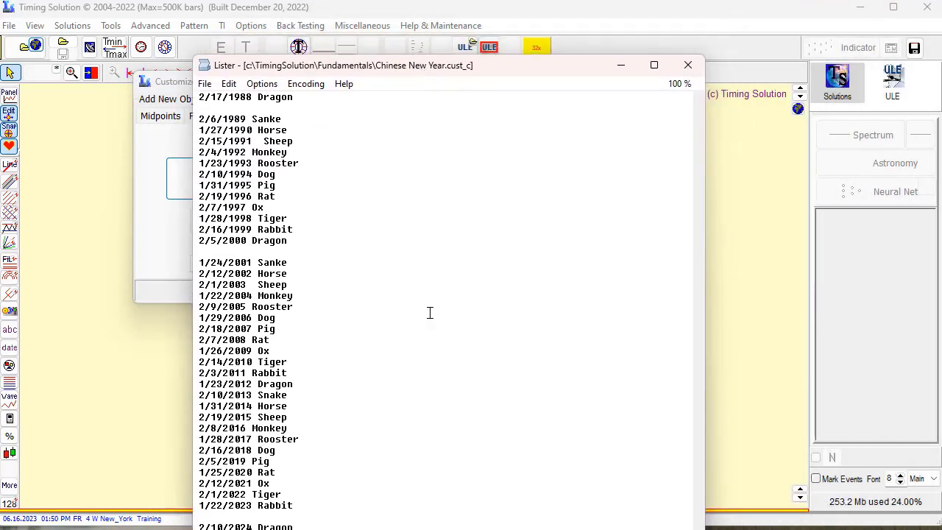
scroll(429, 311, "down", 1)
scroll(343, 319, "up", 4)
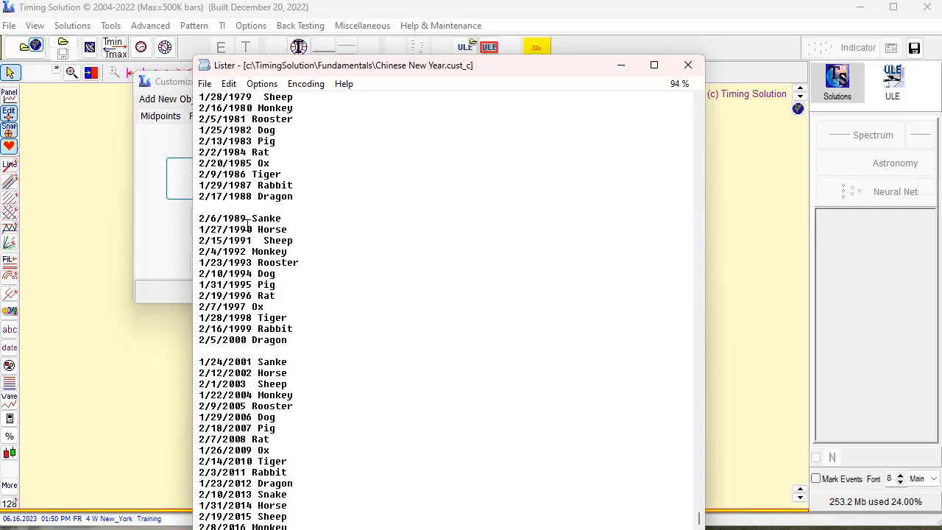
left_click(206, 219)
left_click(687, 65)
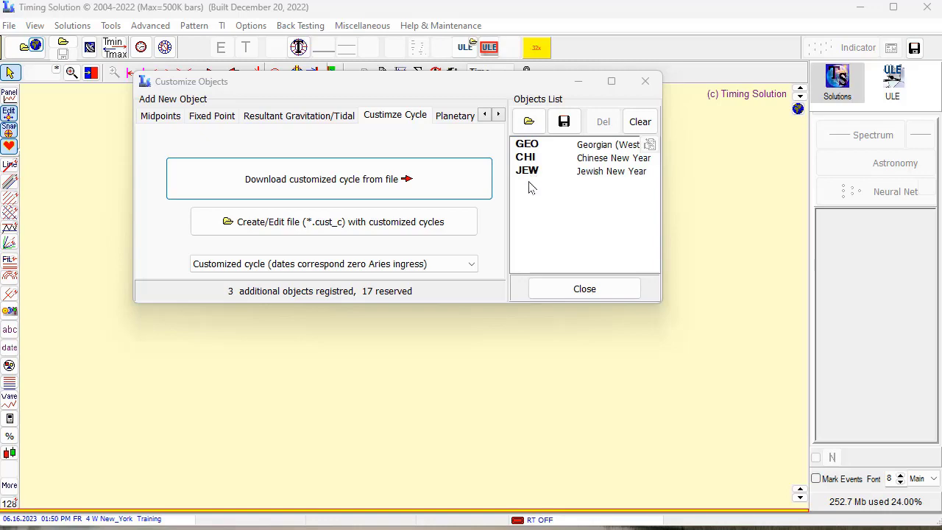
Close the object customization and download the Dow Jones Industrial Average price history from the TS Datafeed (EOD) indexes
left_click(571, 288)
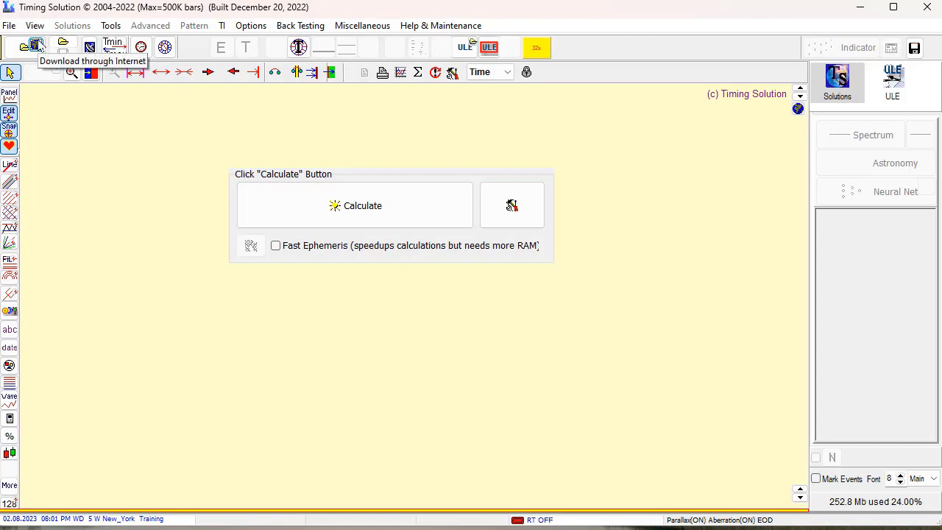
left_click(37, 46)
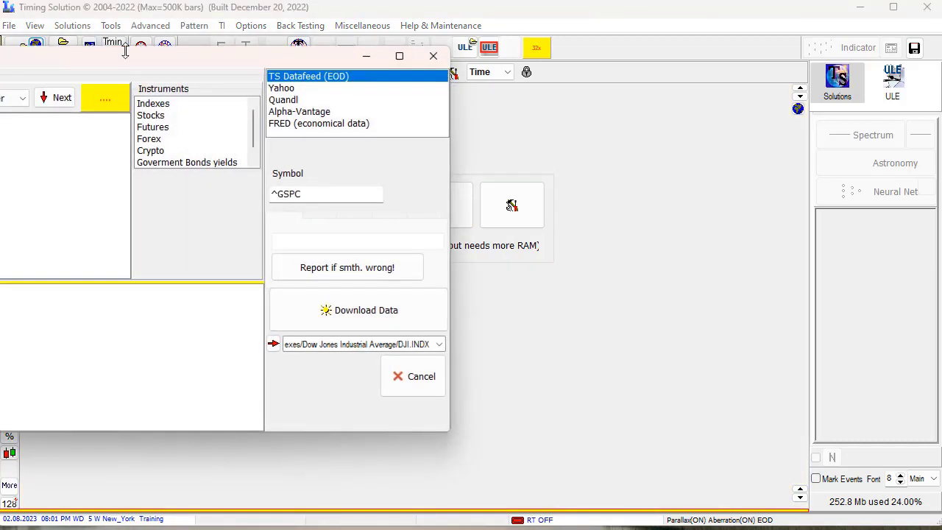
left_click(163, 105)
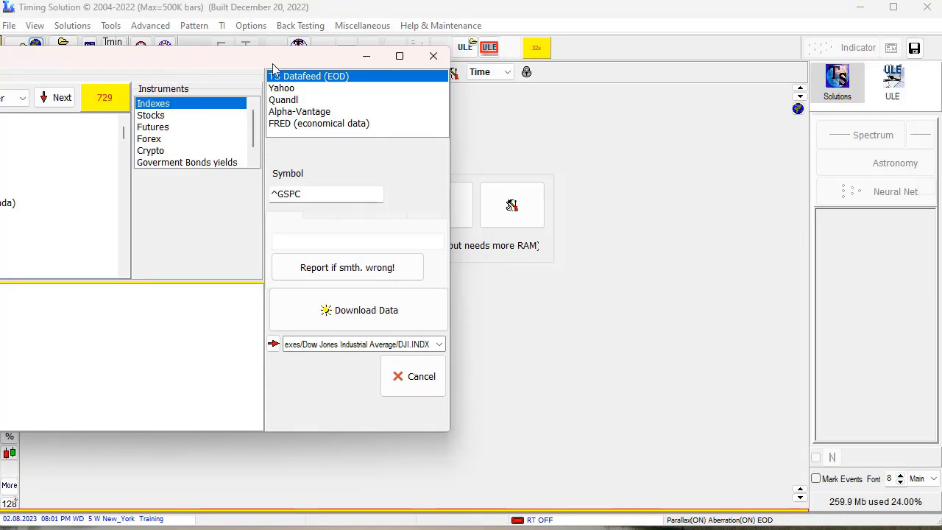
left_click_drag(143, 69, 438, 55)
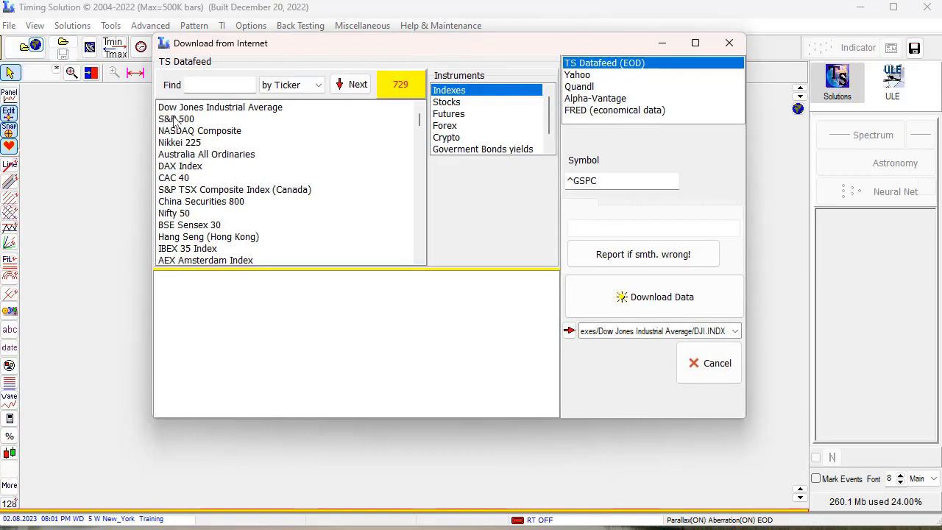
left_click(213, 108)
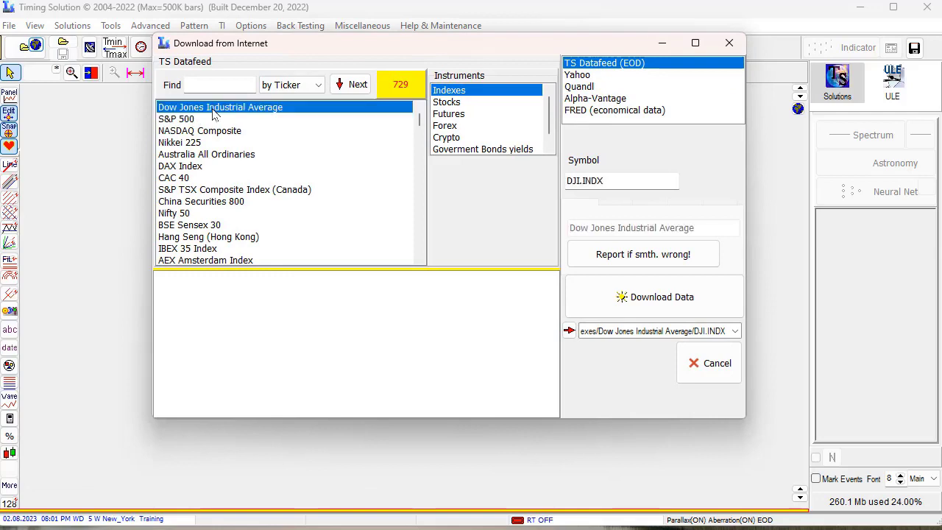
left_click(603, 306)
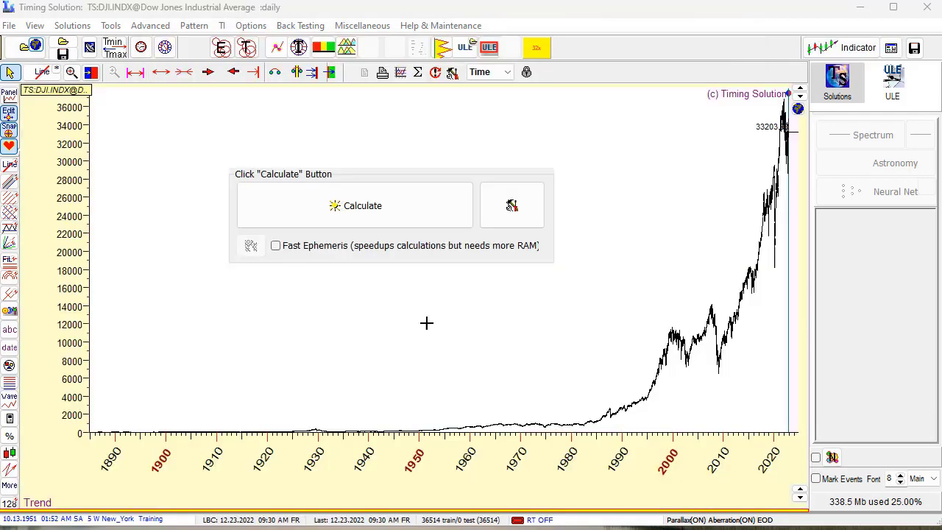
Run the calculation with customized objects included in the models
left_click(356, 205)
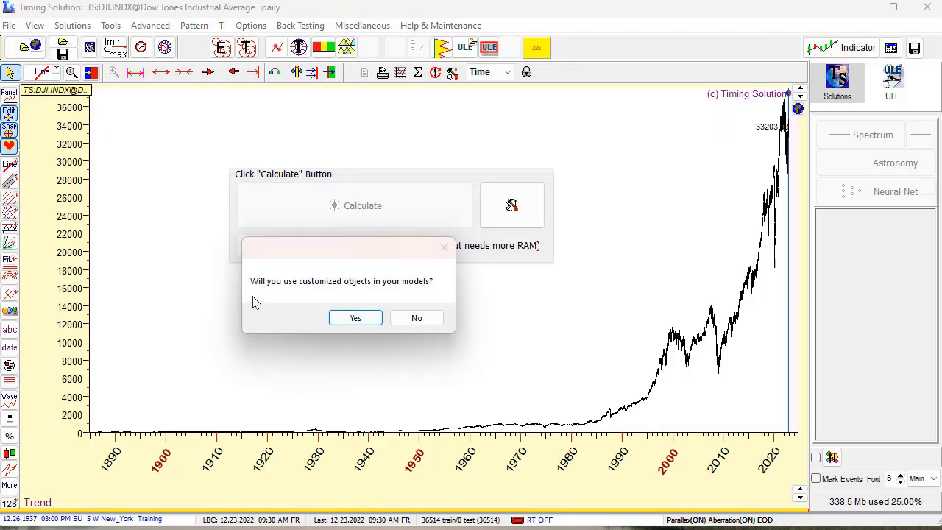
left_click(352, 319)
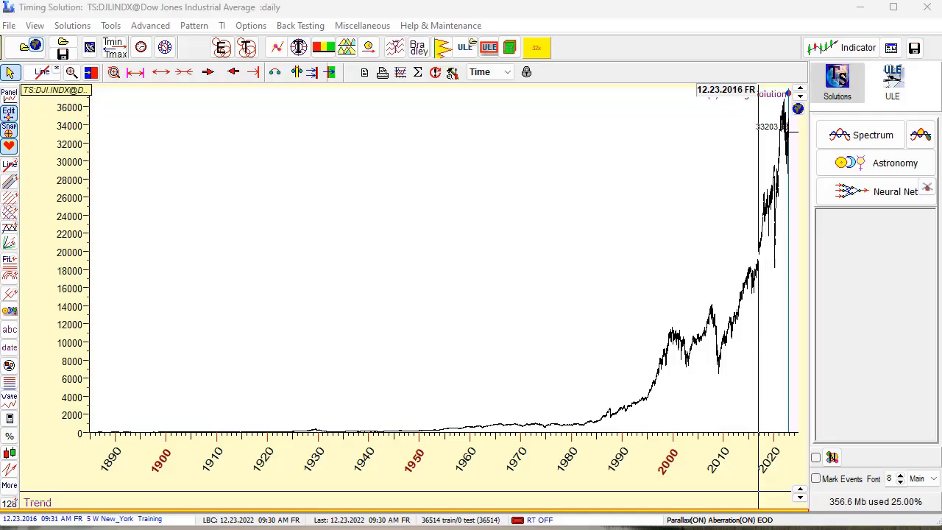
Create an Astronomy Composite model and overlay its Annual projection line on the Dow Jones price chart
left_click(253, 72)
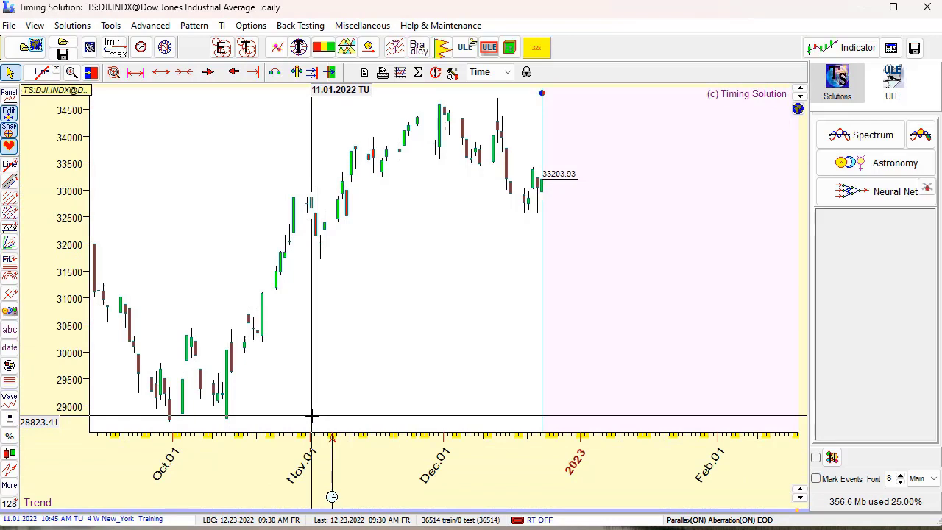
left_click(858, 168)
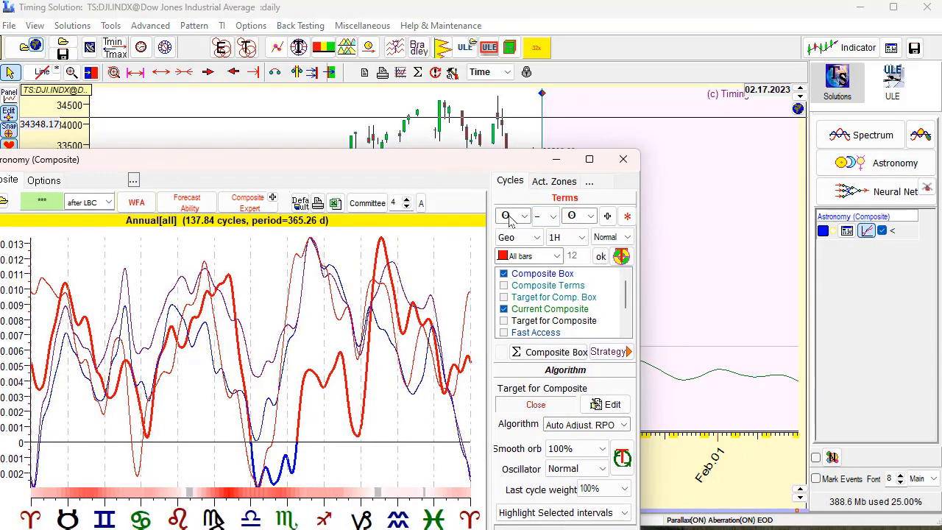
left_click_drag(433, 162, 362, 494)
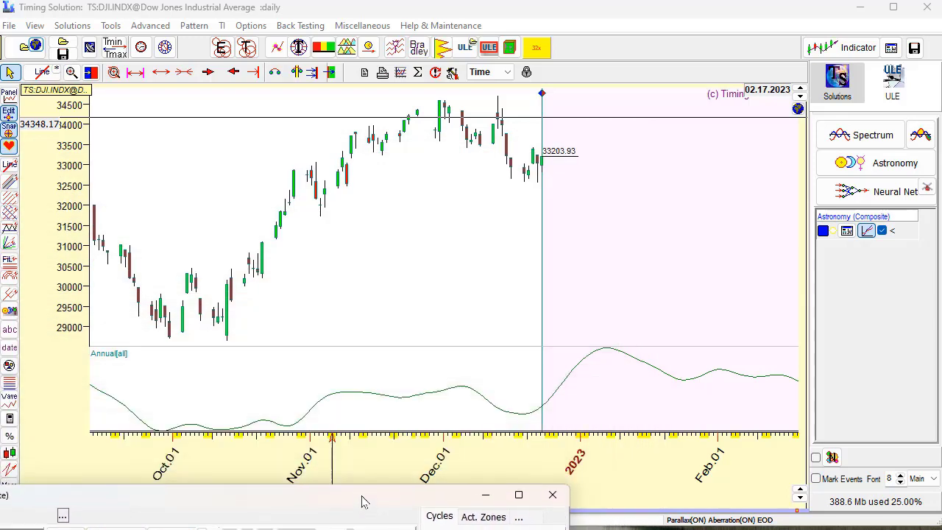
left_click(873, 233)
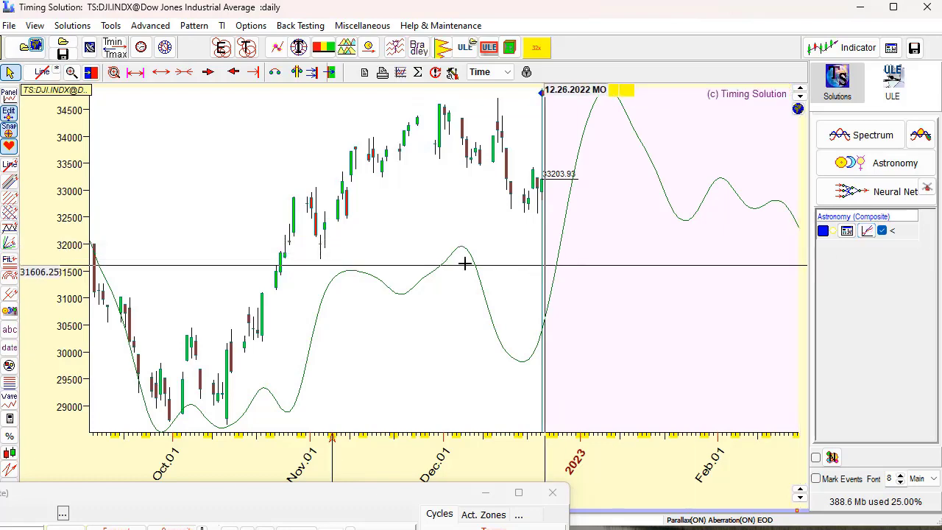
scroll(502, 265, "up", 5)
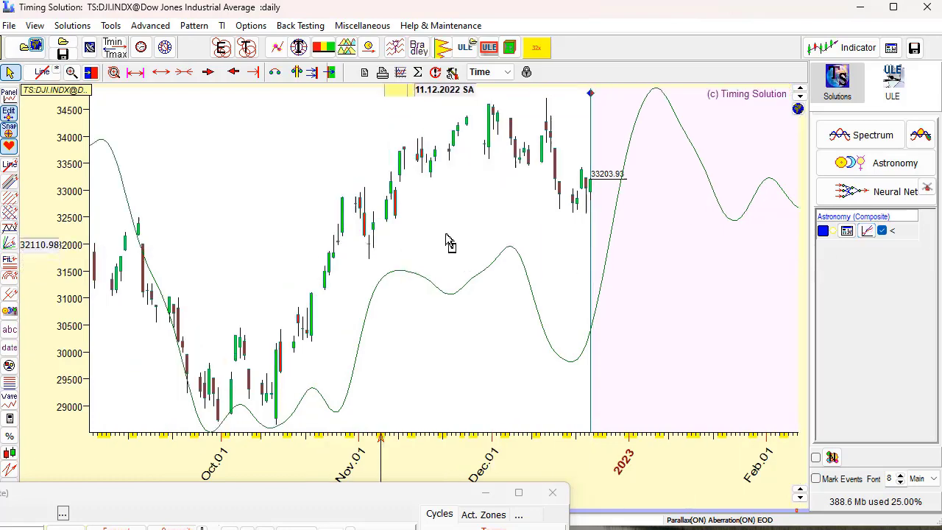
left_click(160, 75)
left_click(160, 76)
left_click(160, 76)
left_click(160, 76)
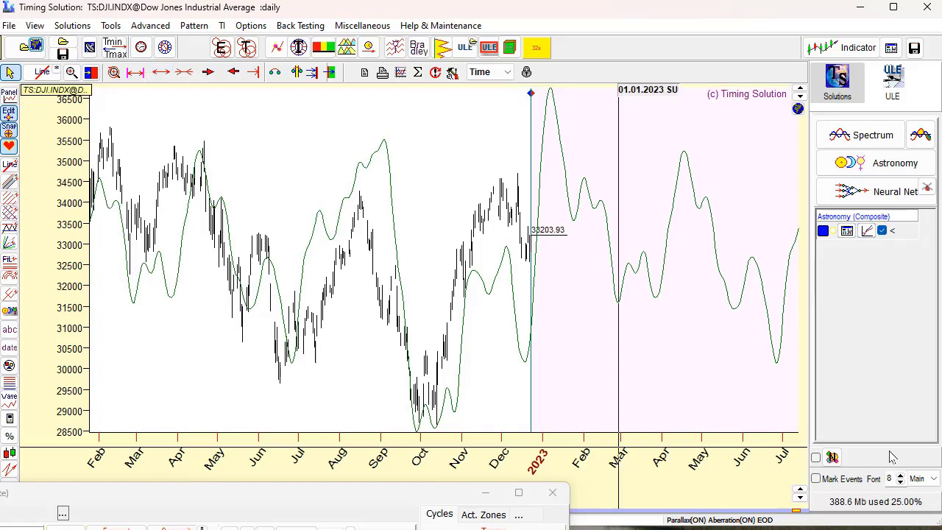
Hide the Astronomy Composite line, place the learning border cursor at about the end of 1920, and redisplay the line
left_click(881, 231)
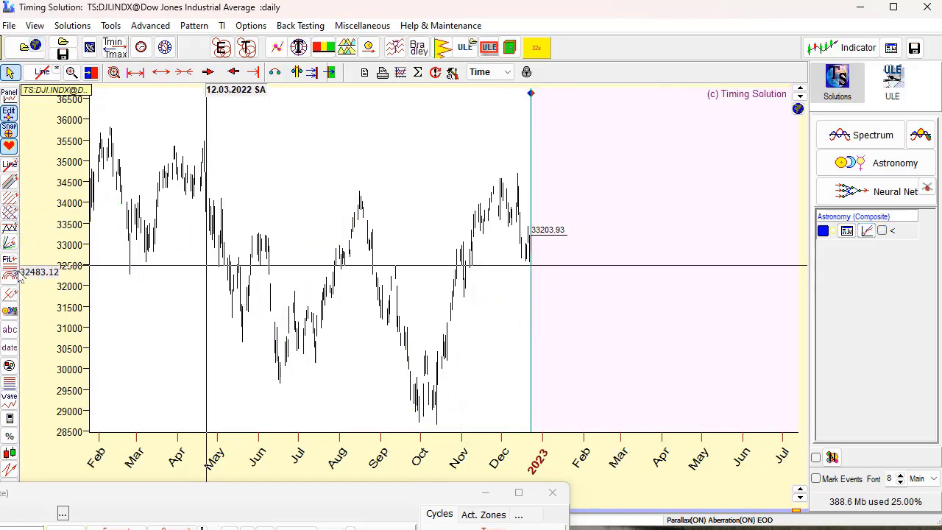
left_click(135, 73)
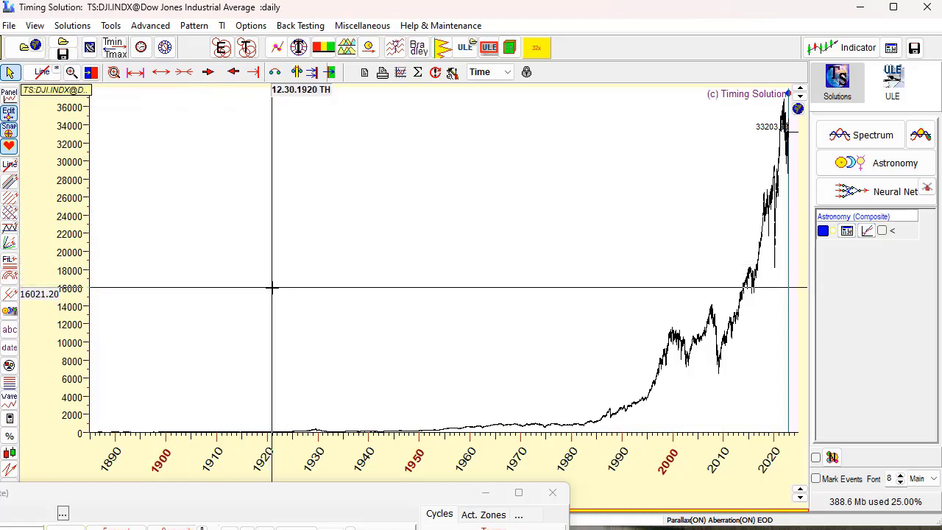
right_click(272, 287)
left_click(316, 296)
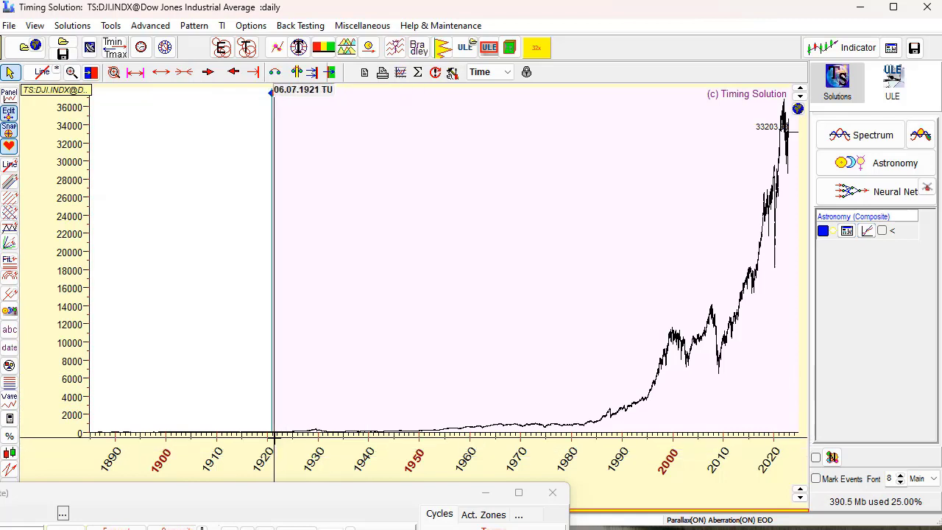
left_click_drag(275, 438, 272, 420)
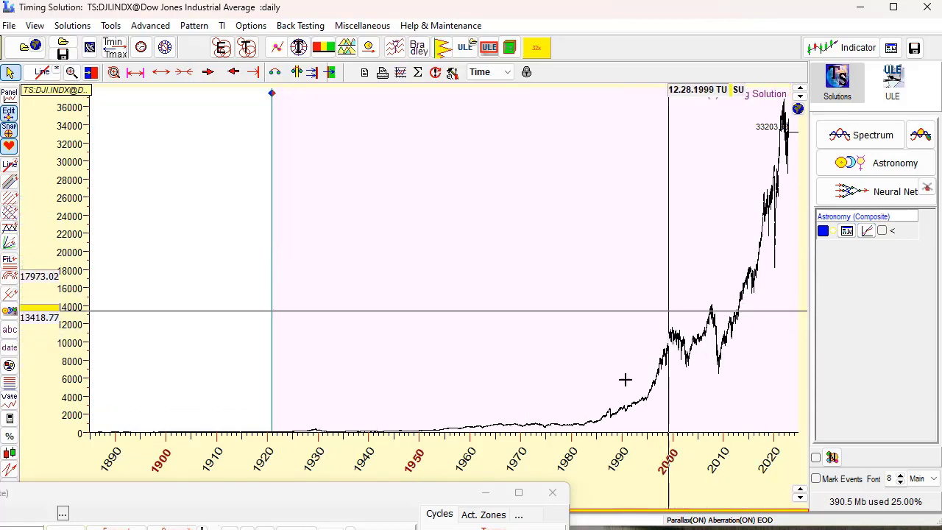
left_click(881, 231)
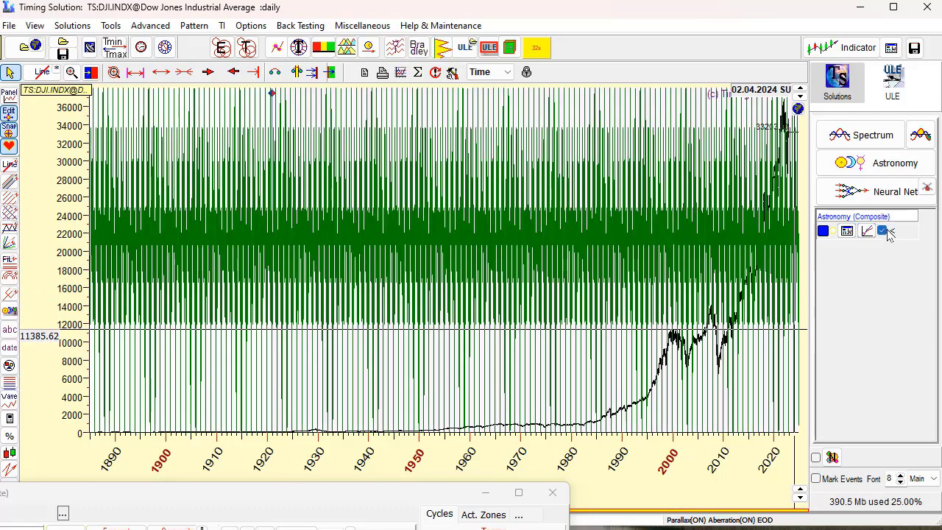